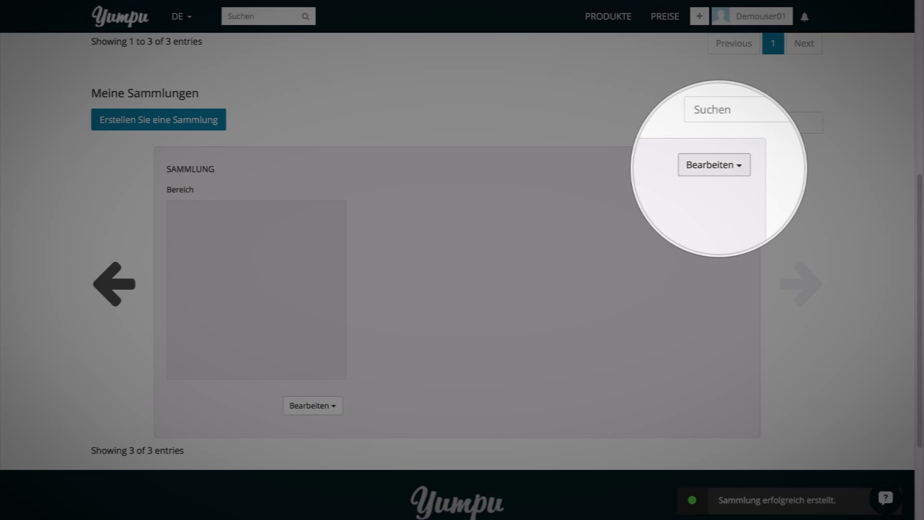
- Rename the collection to Screencast-Demo
left_click(724, 168)
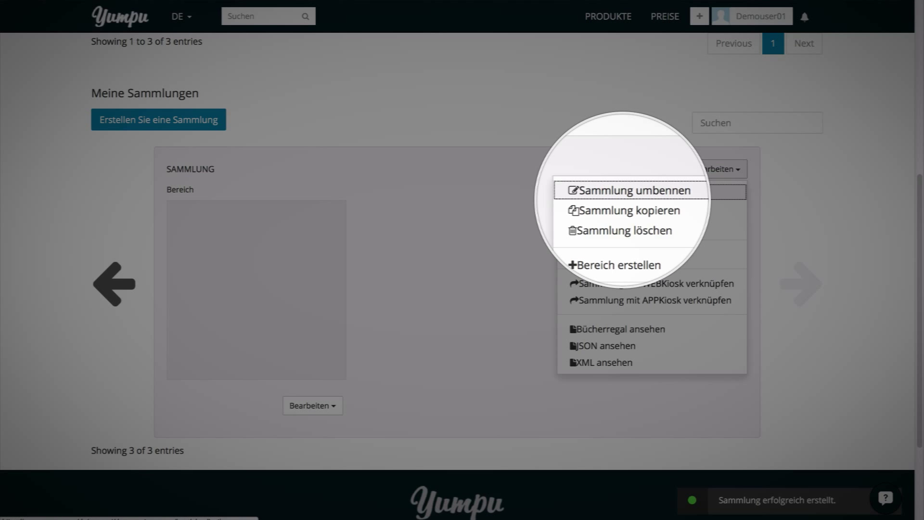
left_click(614, 191)
type("Screen")
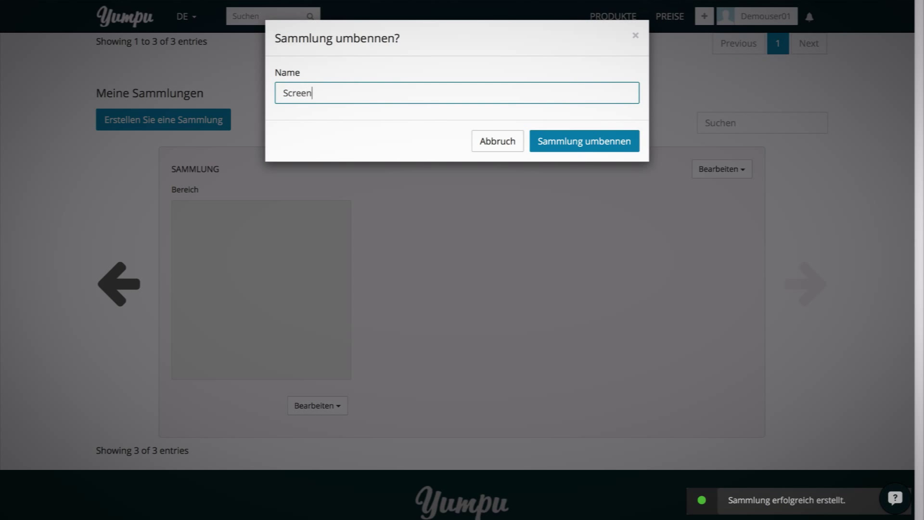
type("cast-Demo")
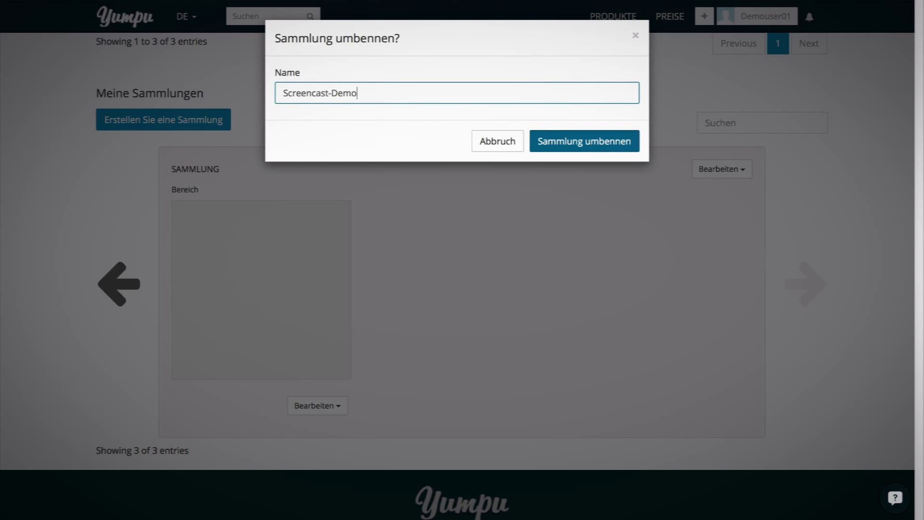
key("Return")
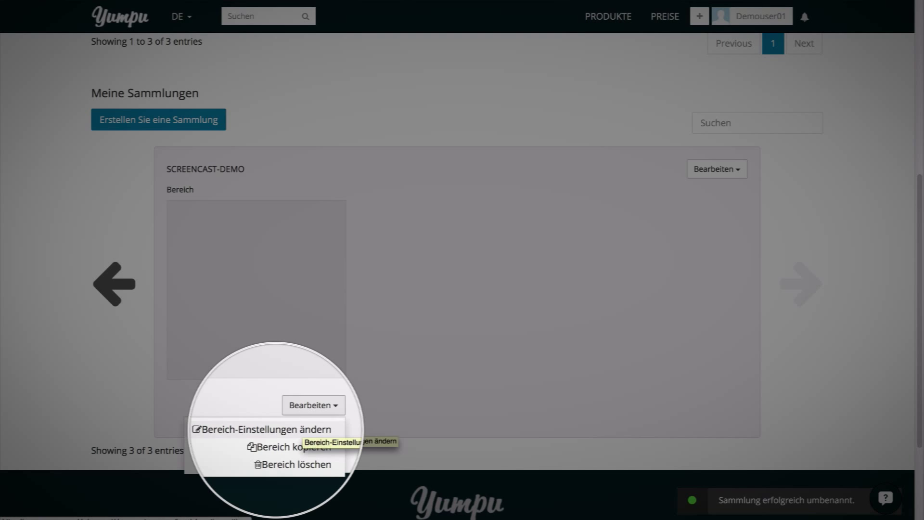
- Rename the collection's area to Demofiles and give it a short description
left_click(299, 428)
type("D")
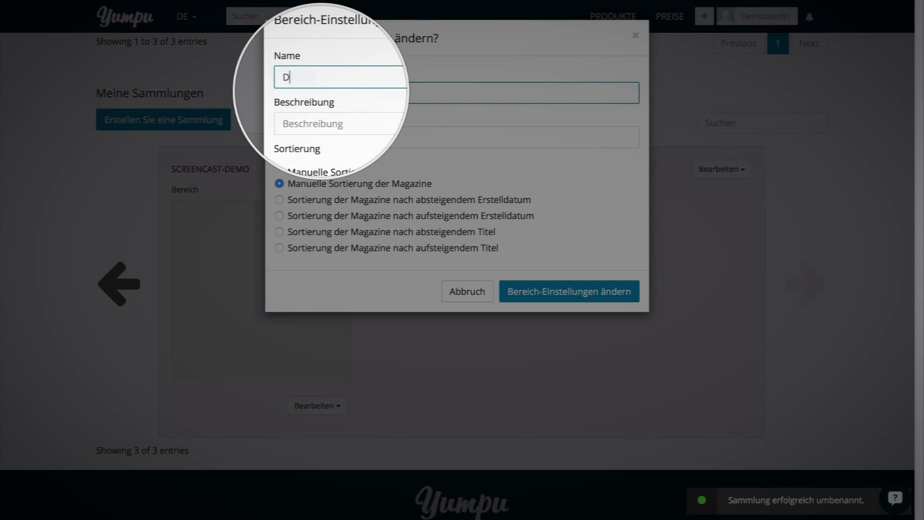
type("emofiles")
key("Tab")
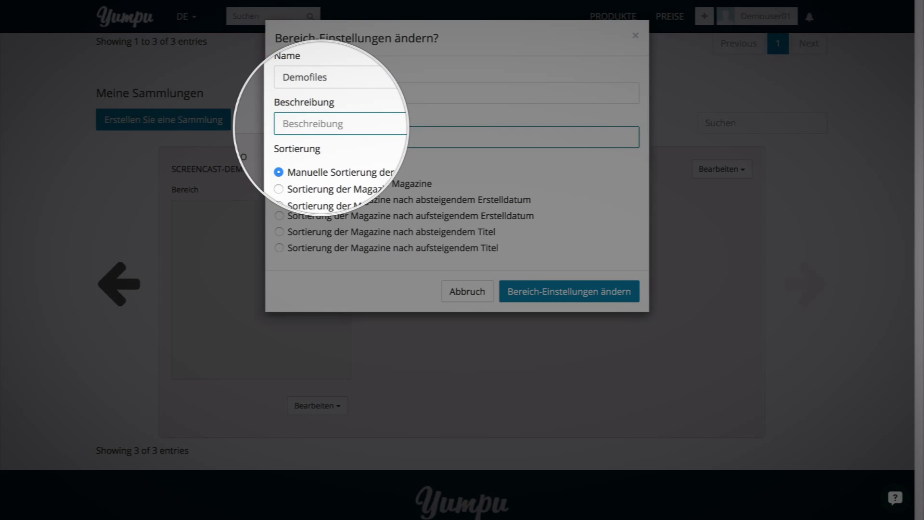
type("Hier kommen Demo-Files re")
key("Return")
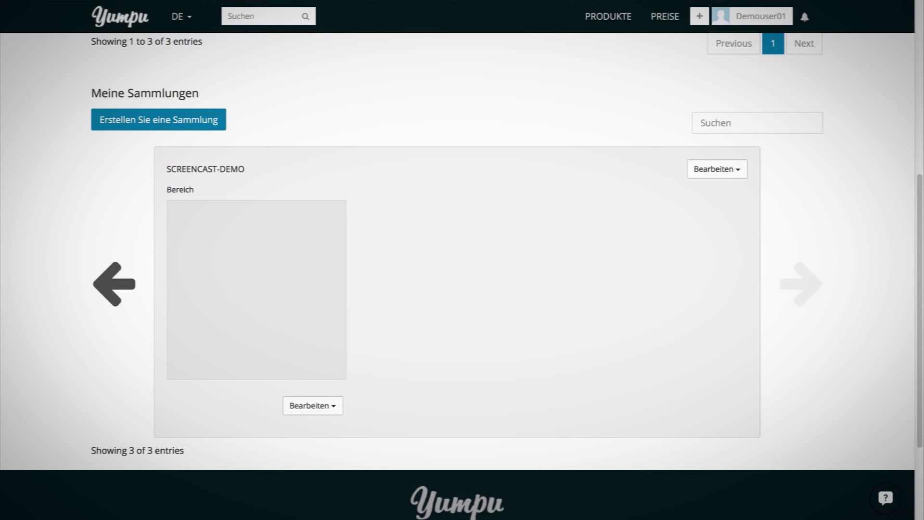
scroll(462, 261, "up", 5)
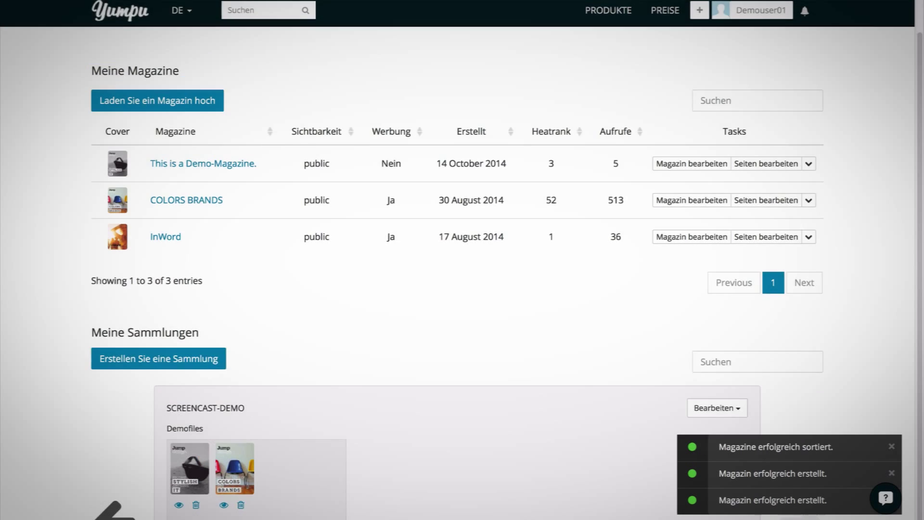
scroll(462, 260, "down", 1)
scroll(463, 260, "down", 1)
scroll(462, 260, "down", 1)
scroll(462, 259, "down", 1)
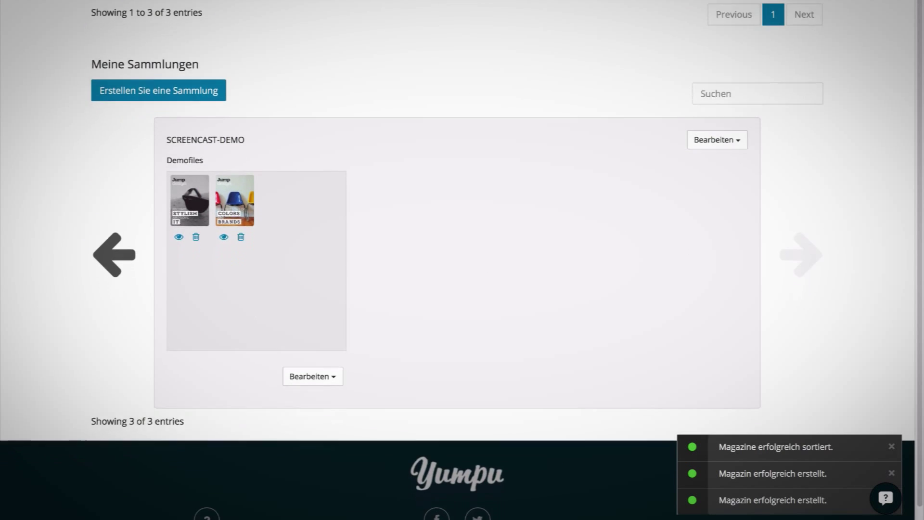
scroll(462, 260, "down", 1)
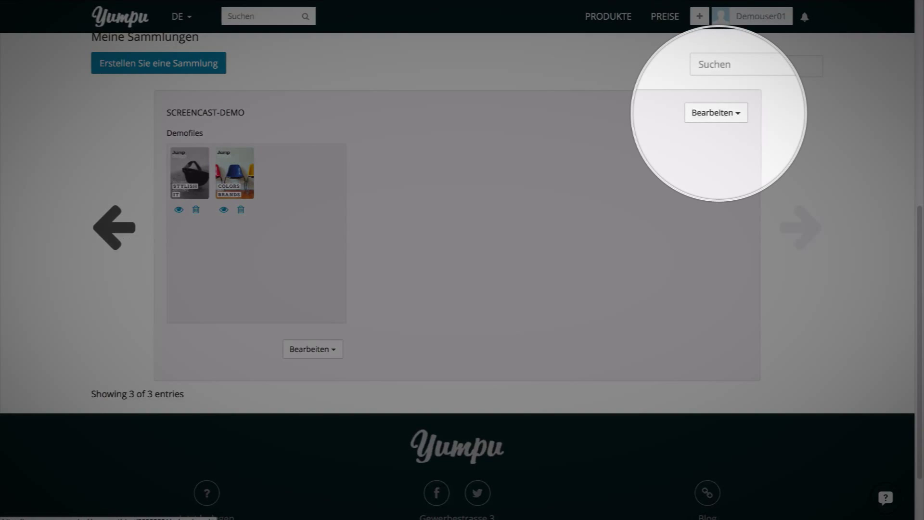
- Start a new WEBKiosk linked to the Screencast-Demo collection, bringing up the blank kiosk form
left_click(716, 112)
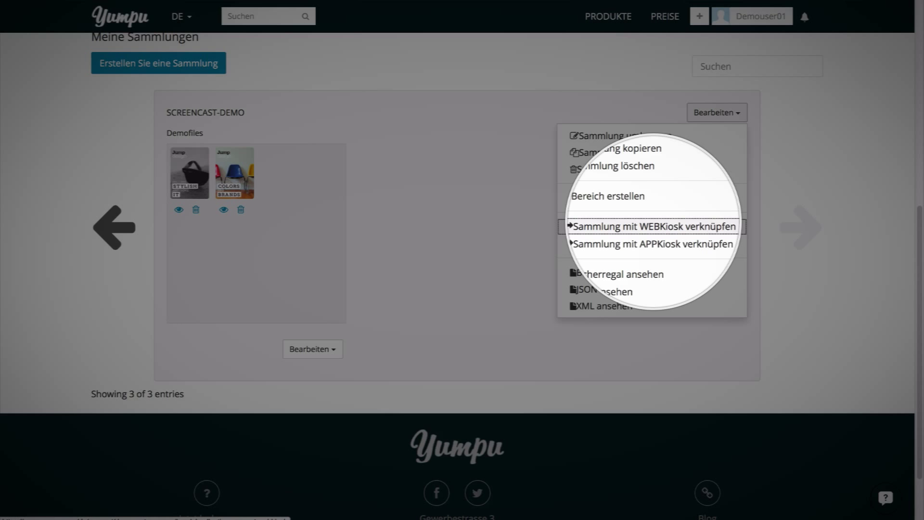
left_click(654, 226)
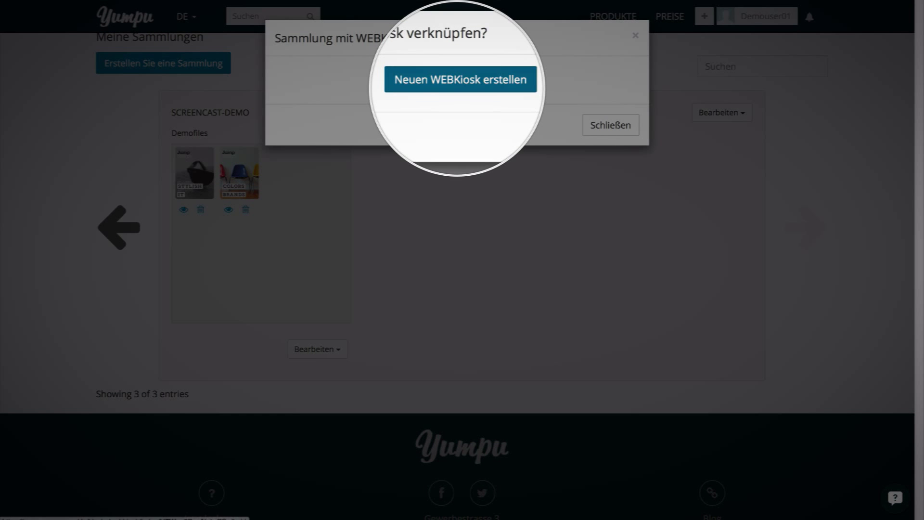
left_click(460, 80)
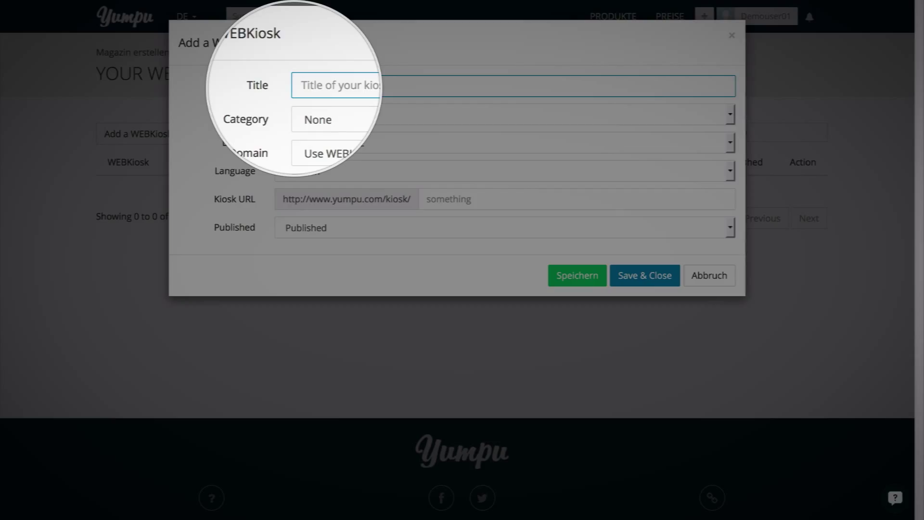
type("Demokiosk")
- Save the kiosk as Demokiosk in the Business & Marketing category with the URL ending jump
key("Tab")
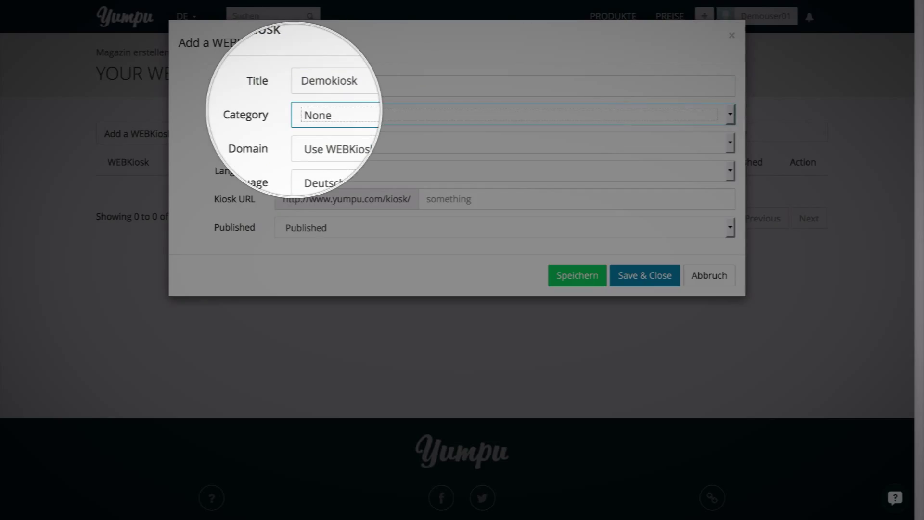
key("alt+Down")
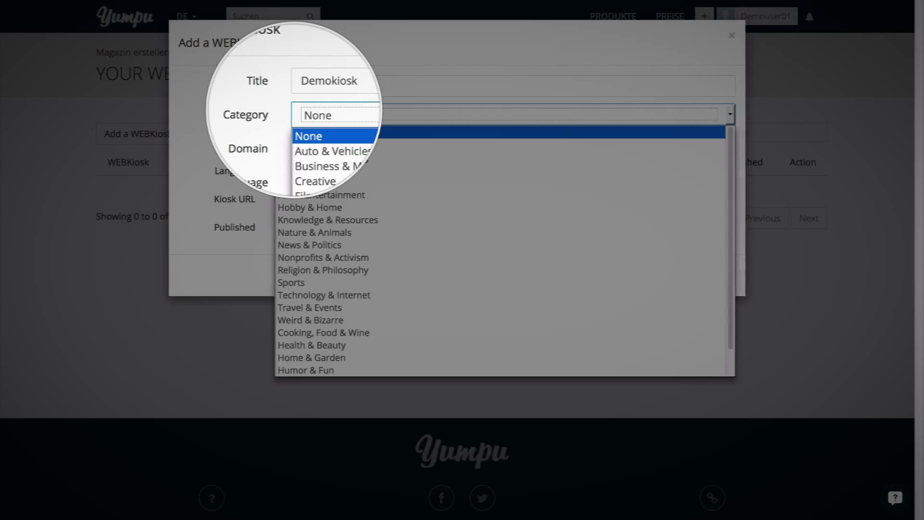
key("Down")
key("Down")
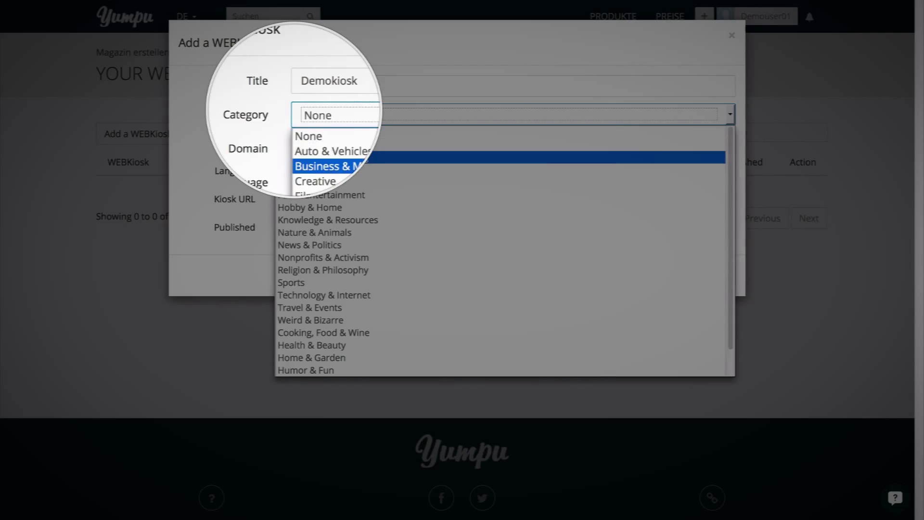
key("Return")
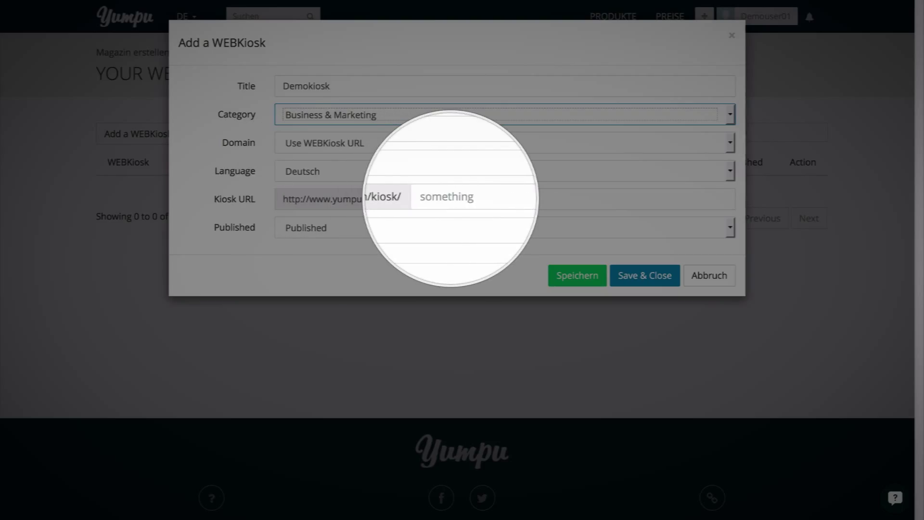
type("jump")
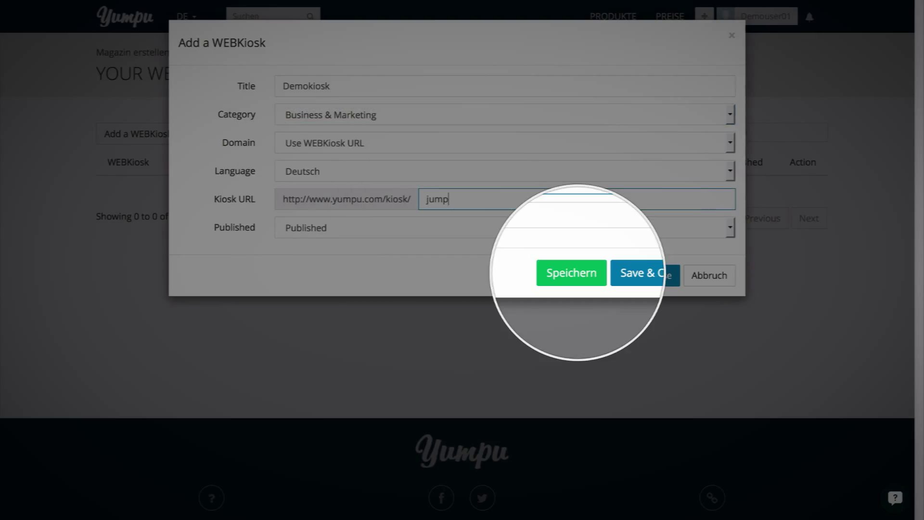
left_click(571, 272)
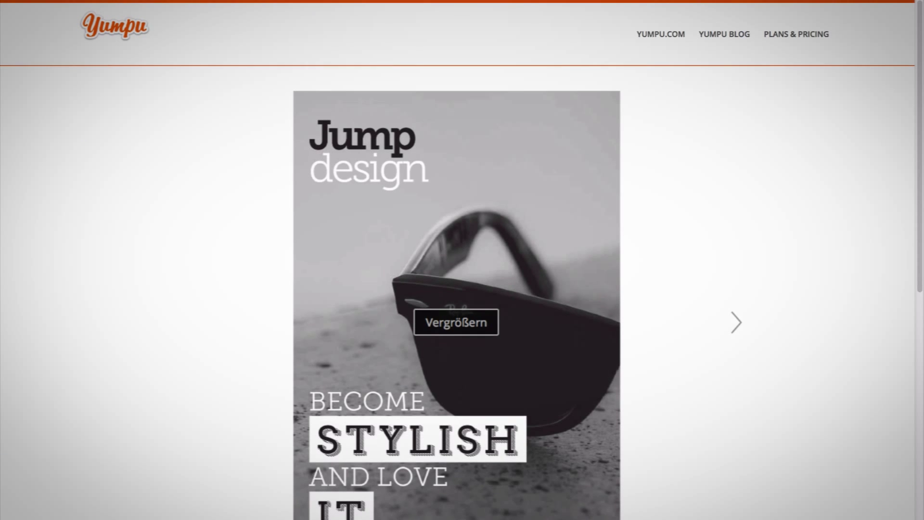
- Flip through the Demokiosk magazine preview before returning to the WEBKiosks list
key("Right")
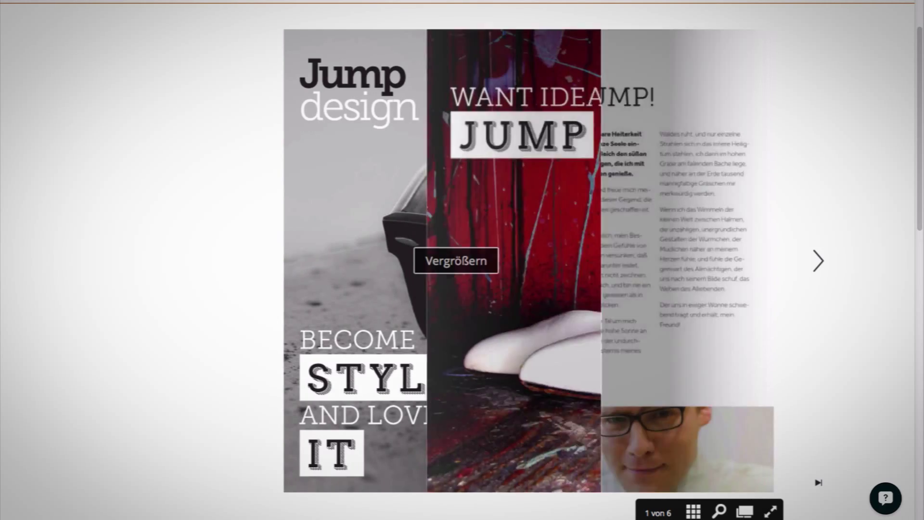
key("Right")
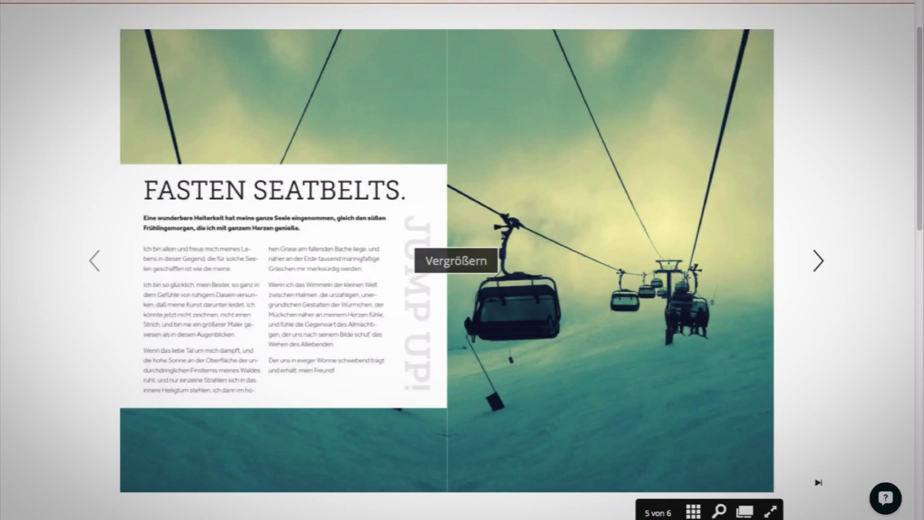
scroll(462, 261, "down", 4)
scroll(463, 261, "down", 3)
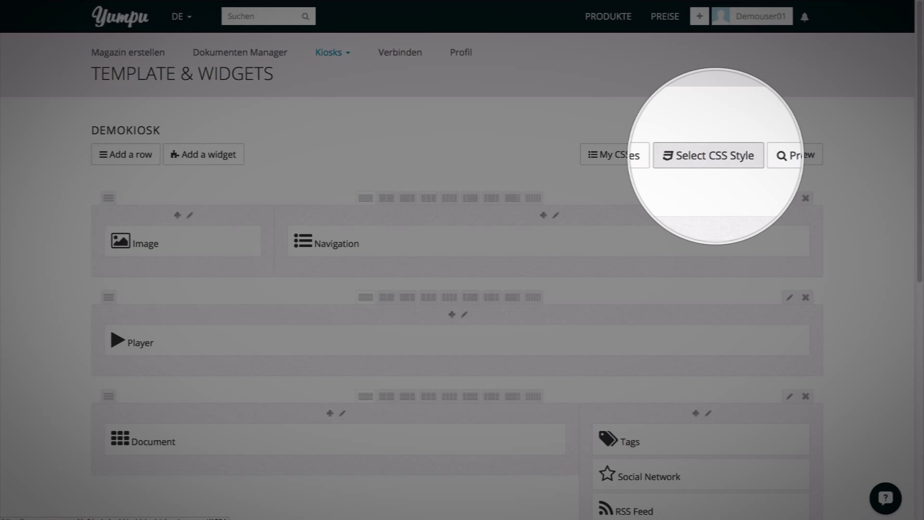
- Connect the JumpDesign CSS style to the Demokiosk template
left_click(708, 156)
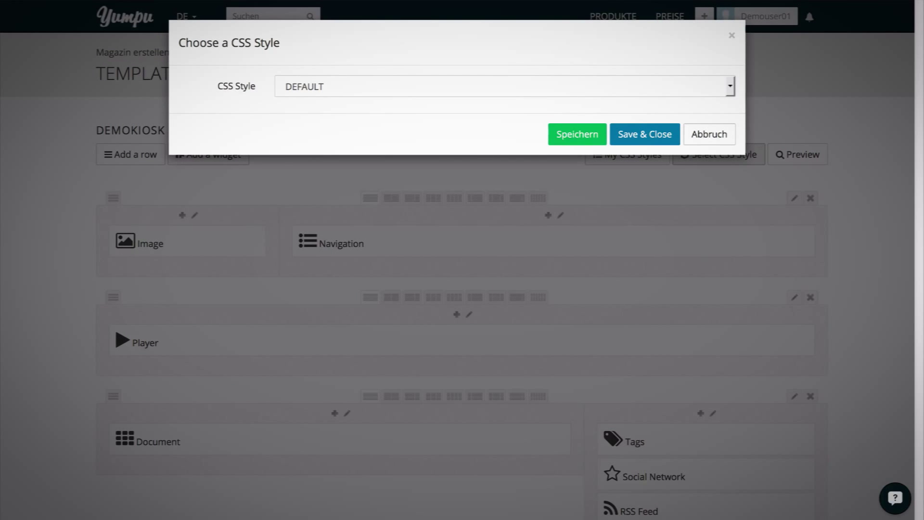
key("alt+Down")
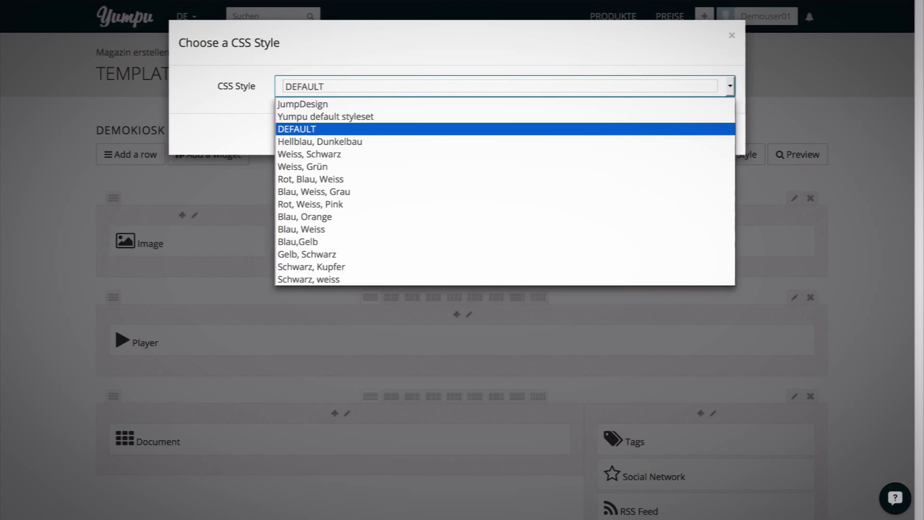
key("Up")
key("Up")
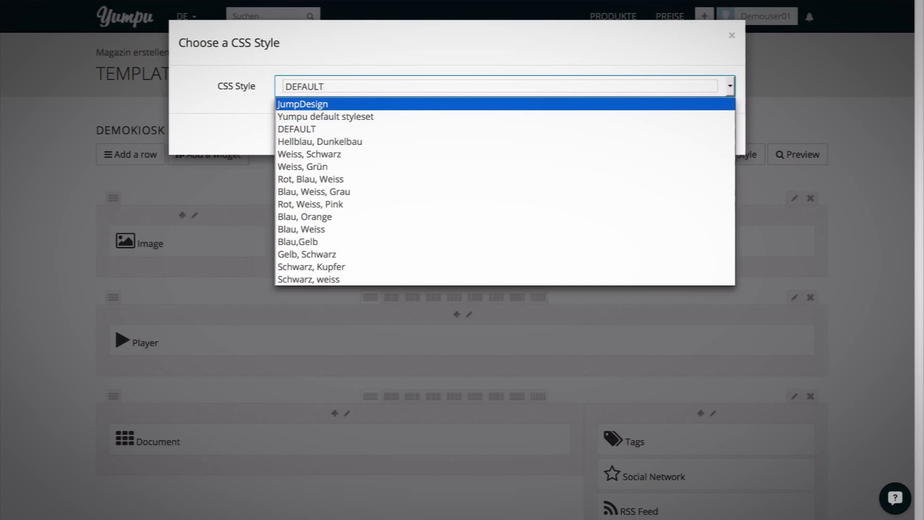
key("Return")
key("Return")
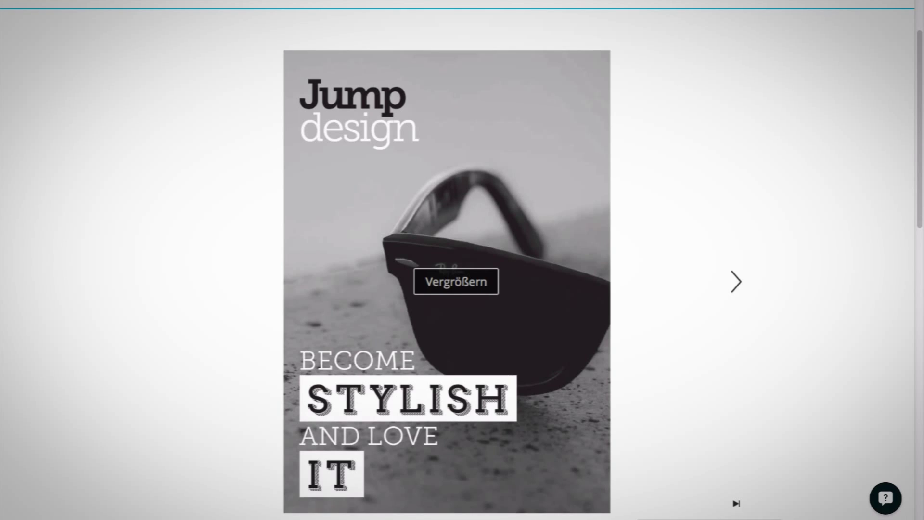
- Flip through the styled kiosk's flipbook to the magazine's last pages
key("Right")
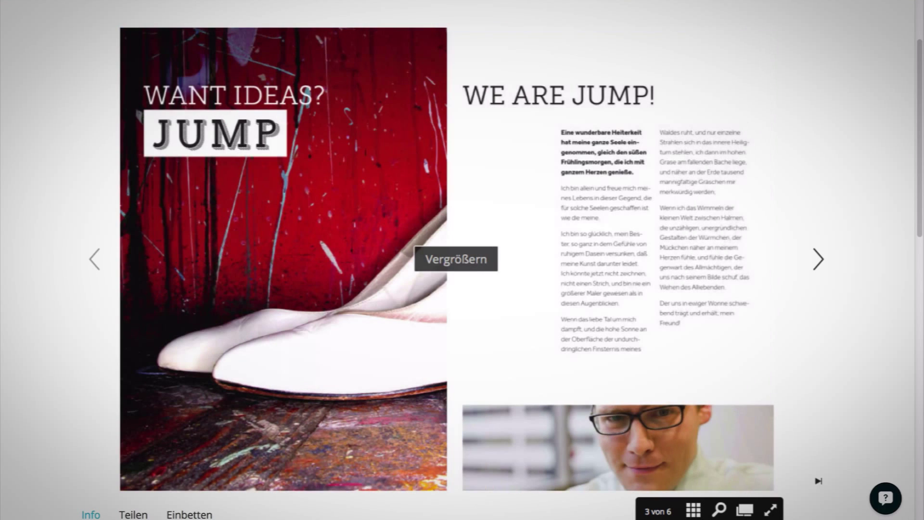
key("Right")
key("Right")
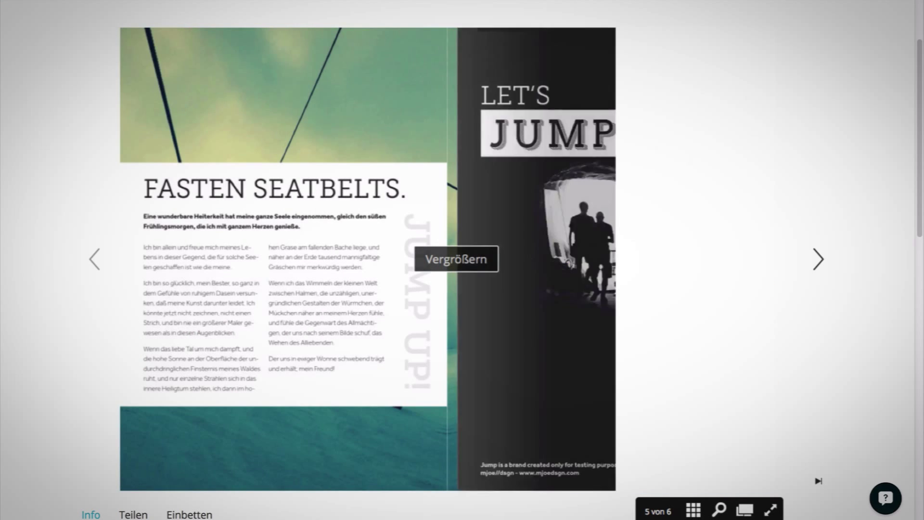
scroll(462, 260, "down", 3)
scroll(462, 260, "down", 4)
scroll(463, 260, "down", 2)
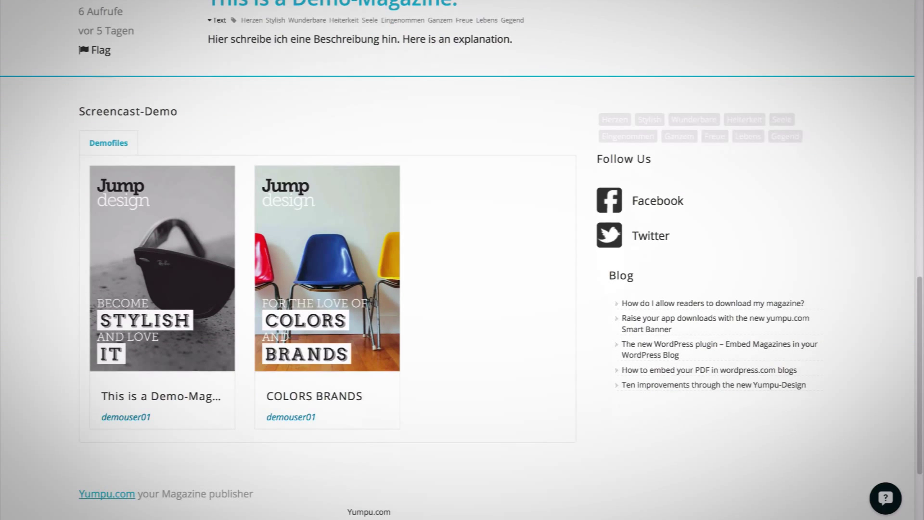